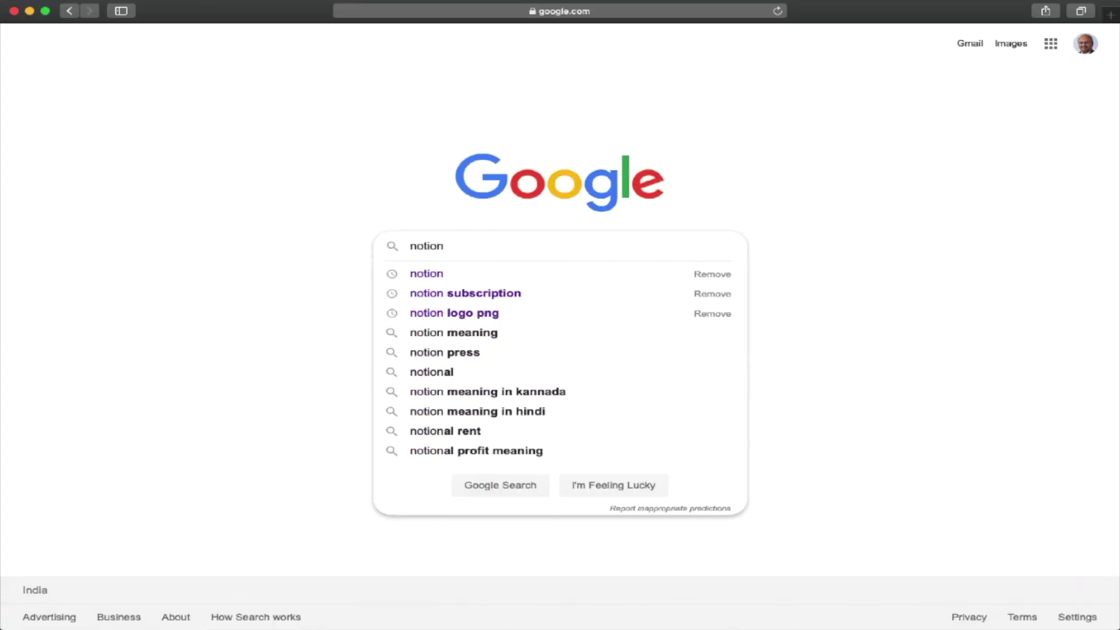
Step: Submit a Google search for 'notion' in Safari
key("Return")
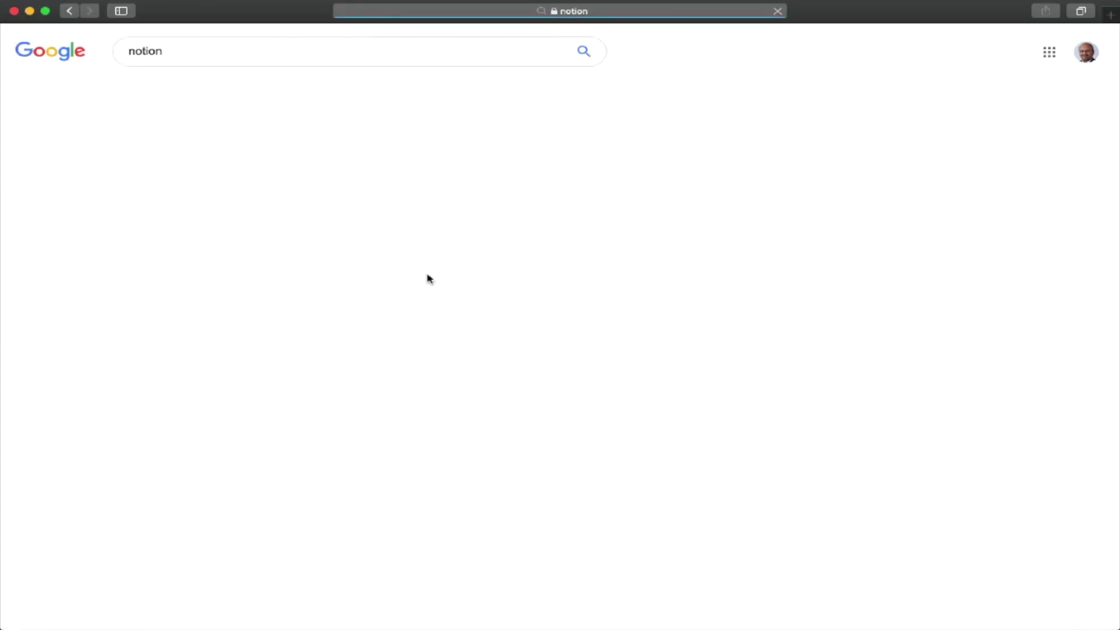
Step: Open the notion.so result from Google's search results
left_click(177, 461)
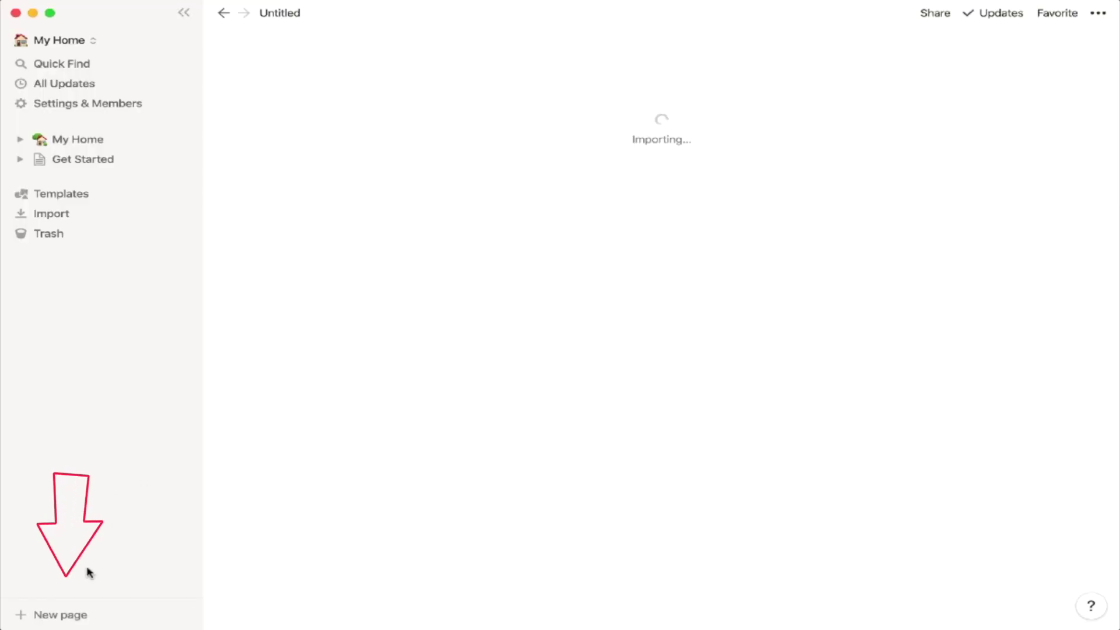
Step: Create a new blank page from the Notion sidebar
left_click(68, 617)
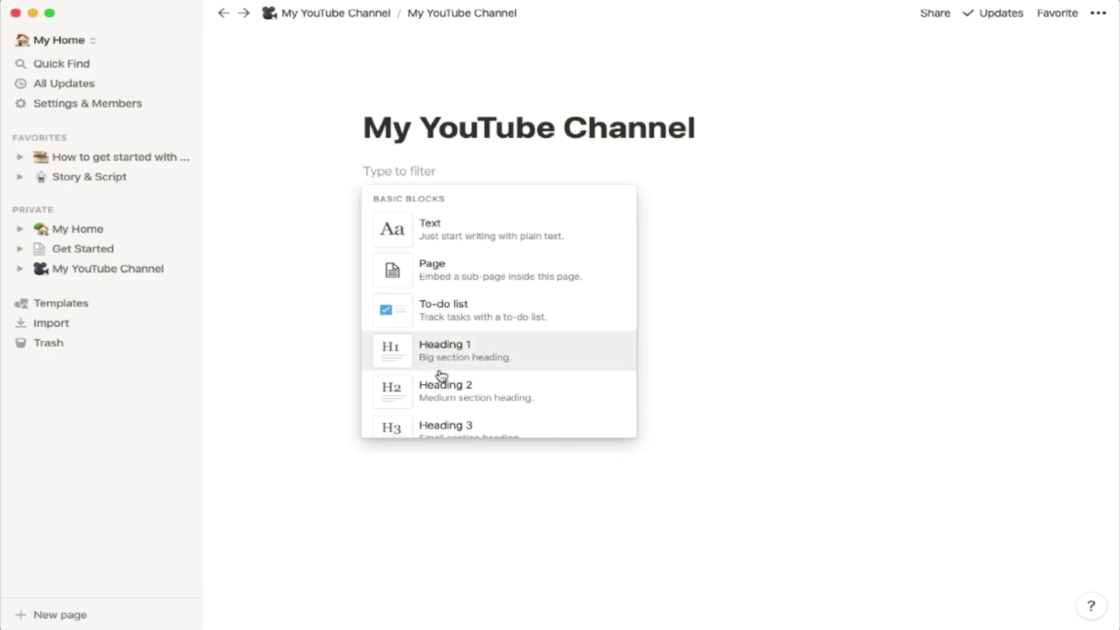
Step: Scroll the block menu down to the inline Table, Board, Gallery and List options
scroll(442, 383, "down", 1)
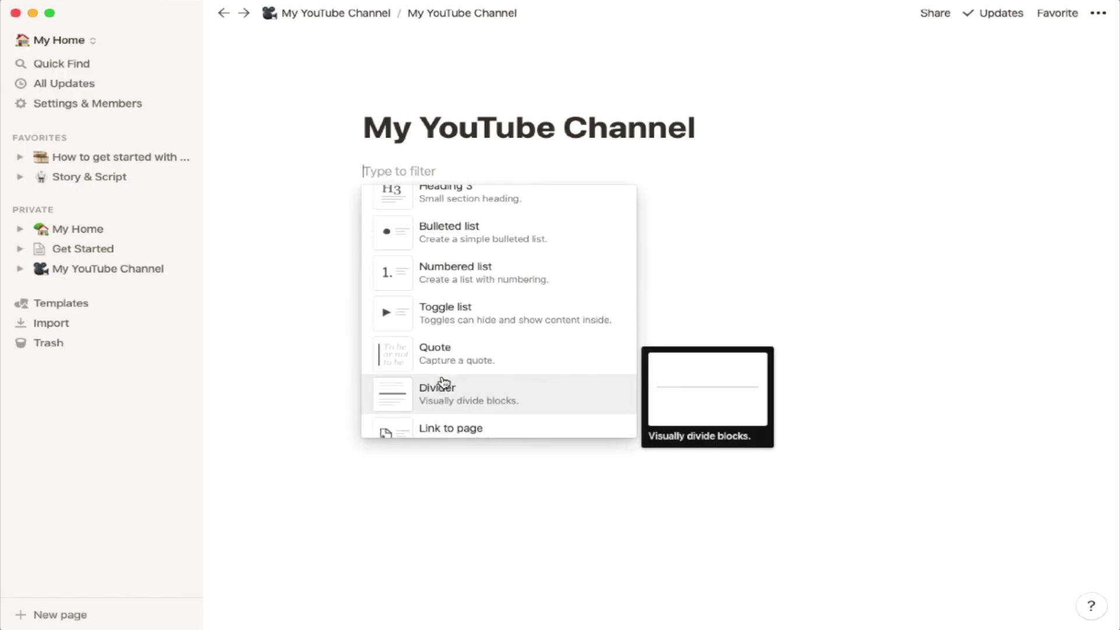
scroll(444, 382, "down", 1)
scroll(444, 382, "down", 1)
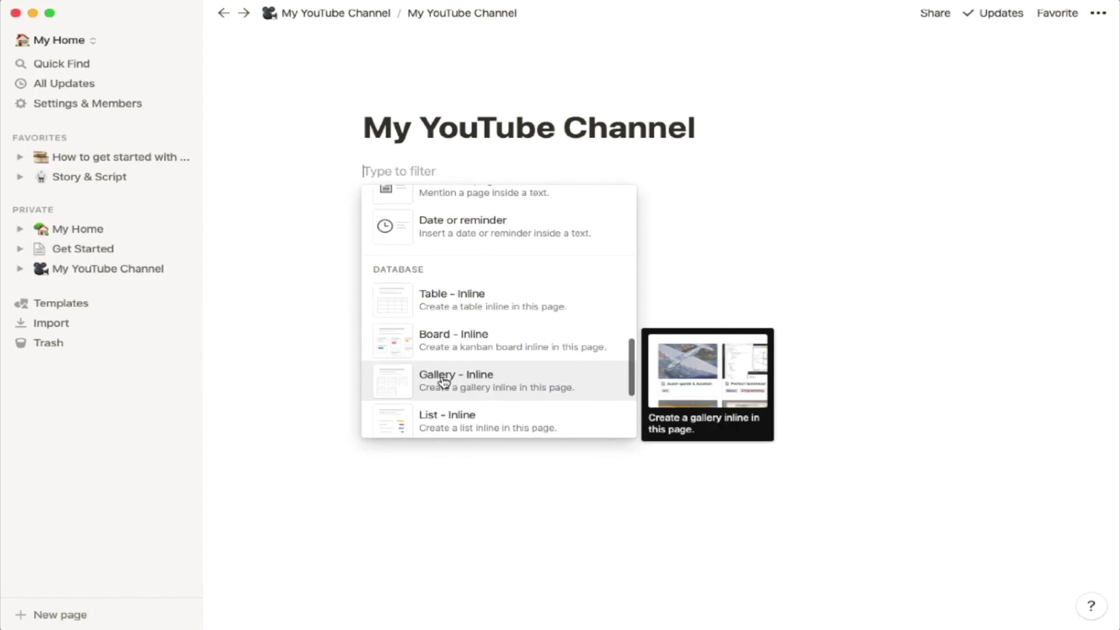
scroll(445, 382, "down", 2)
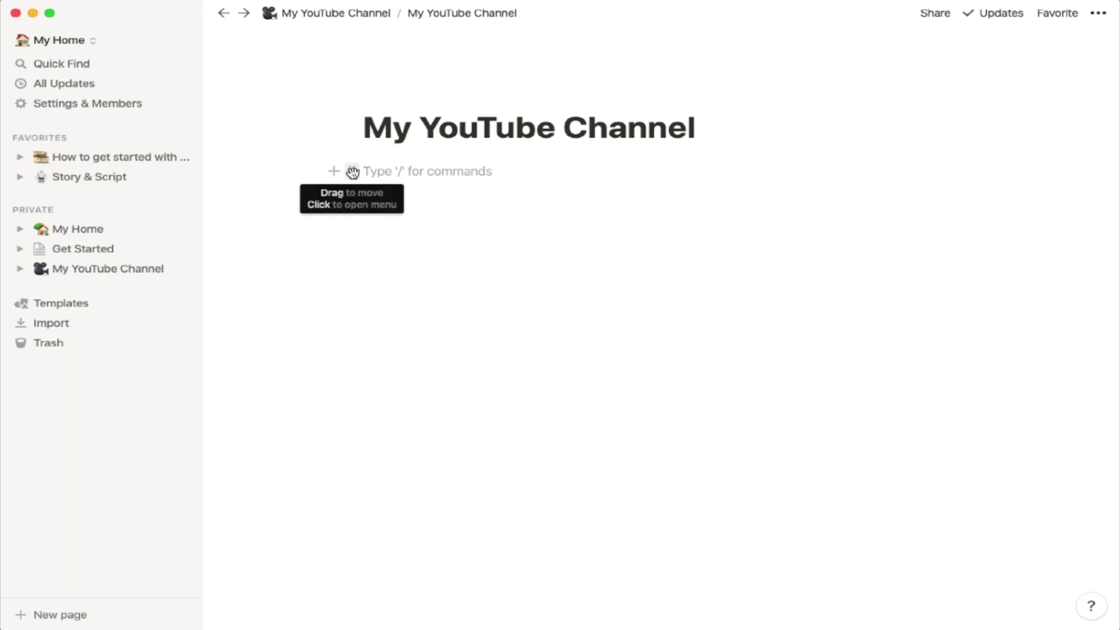
Step: Turn the empty block into an inline calendar named 'YouTube Publishing Calendar'
left_click(353, 172)
mouse_move(306, 140)
mouse_move(297, 255)
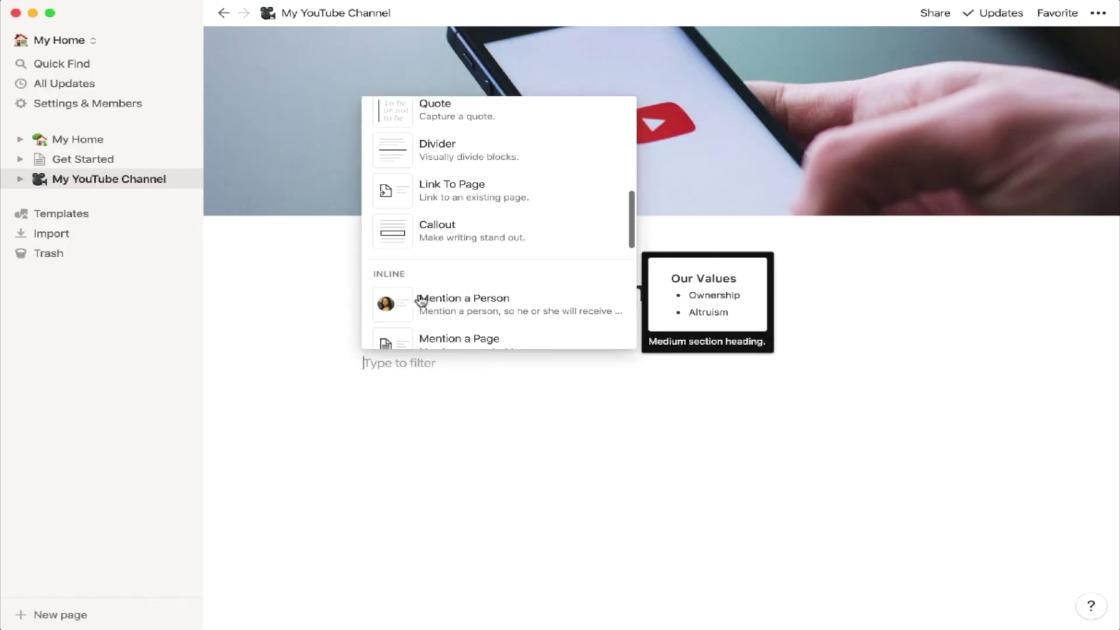
scroll(417, 295, "down", 5)
left_click(407, 293)
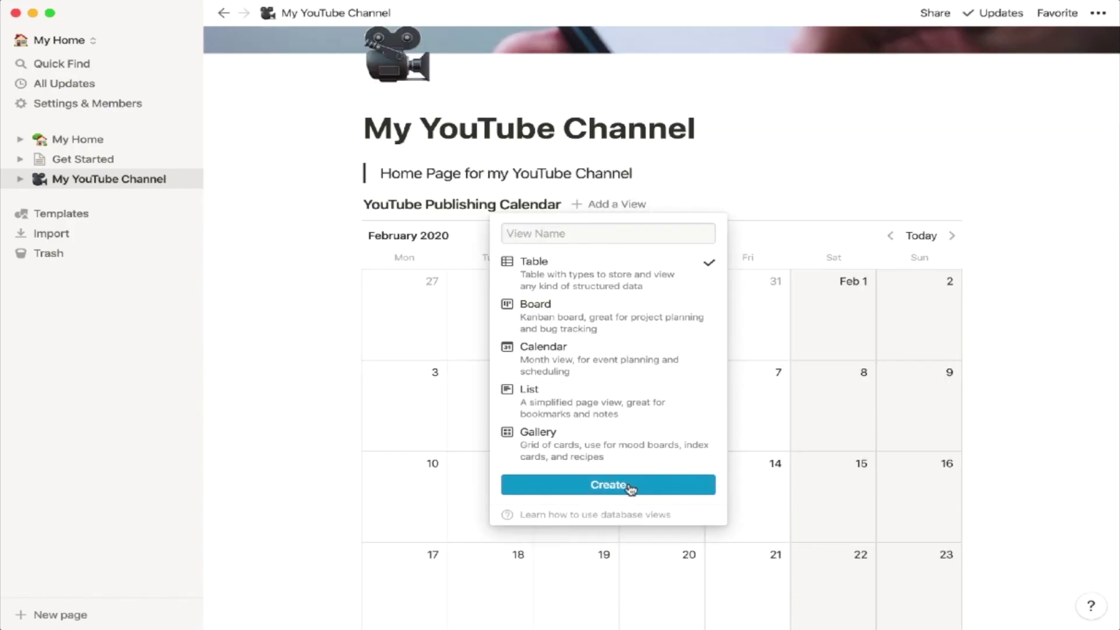
Step: Add a table view to the calendar and tag a new entry with 'Plann'
left_click(629, 485)
left_click(806, 418)
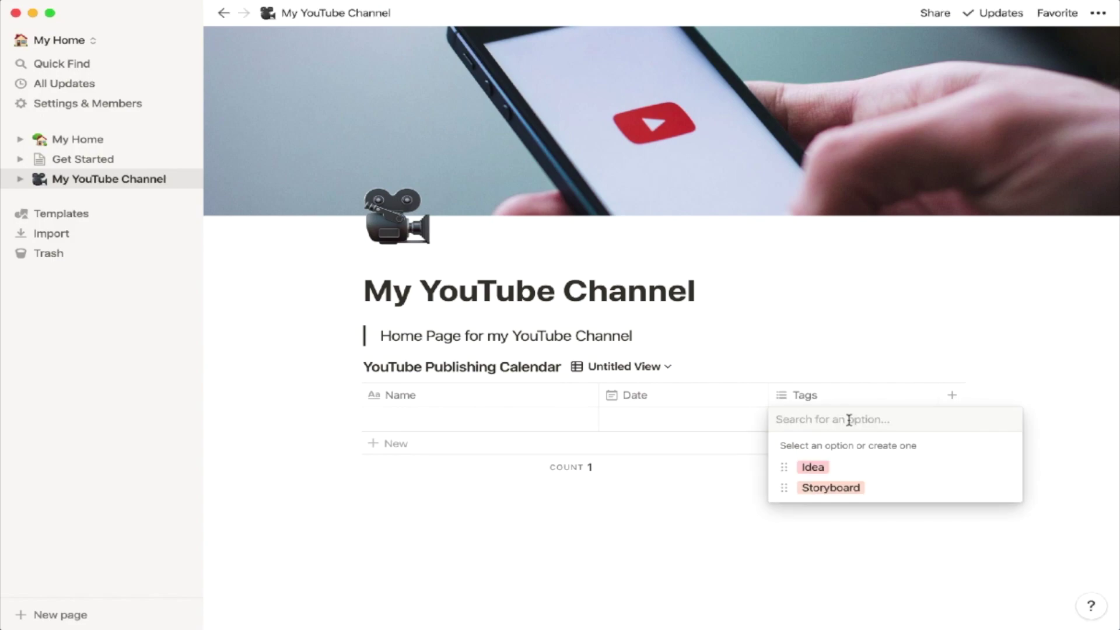
type("Plann")
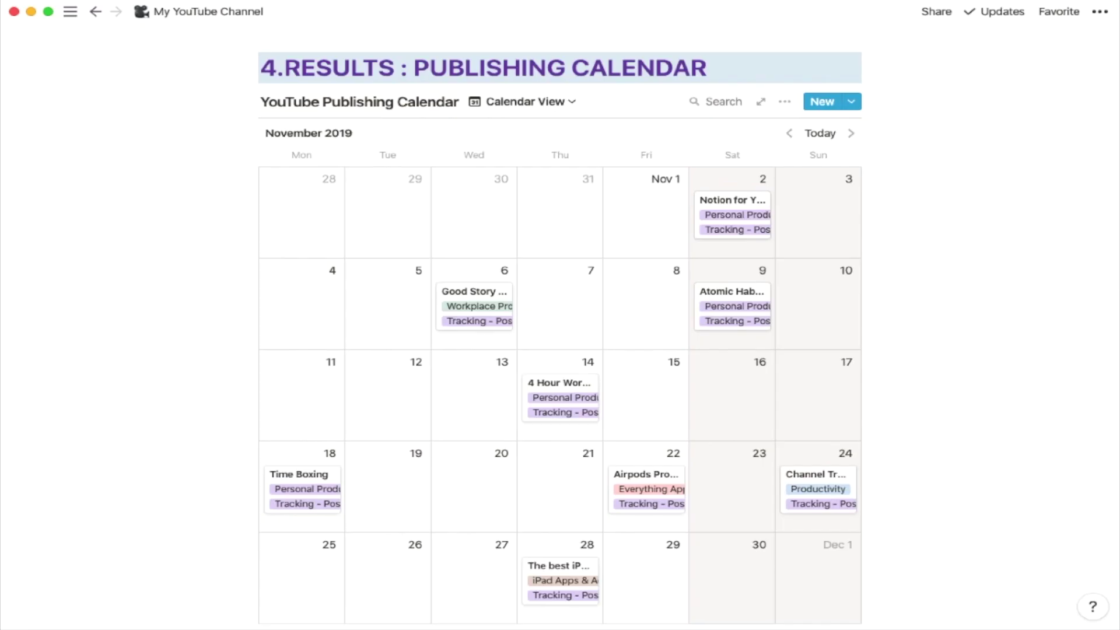
Step: Advance the publishing calendar from November 2019 to January 2020
left_click(851, 134)
scroll(858, 155, "down", 2)
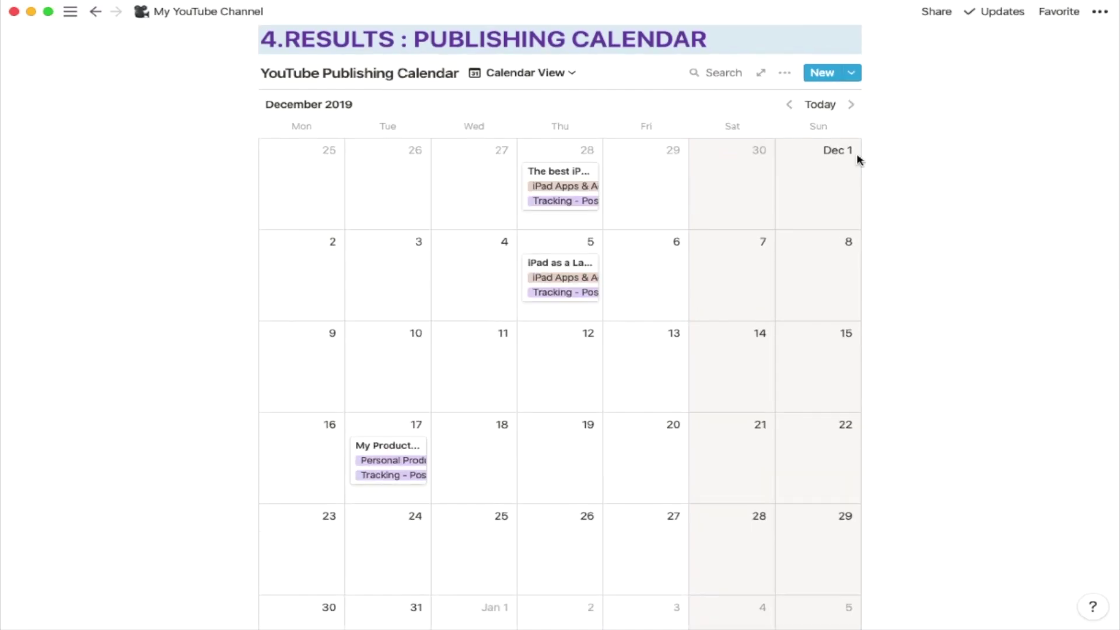
left_click(852, 66)
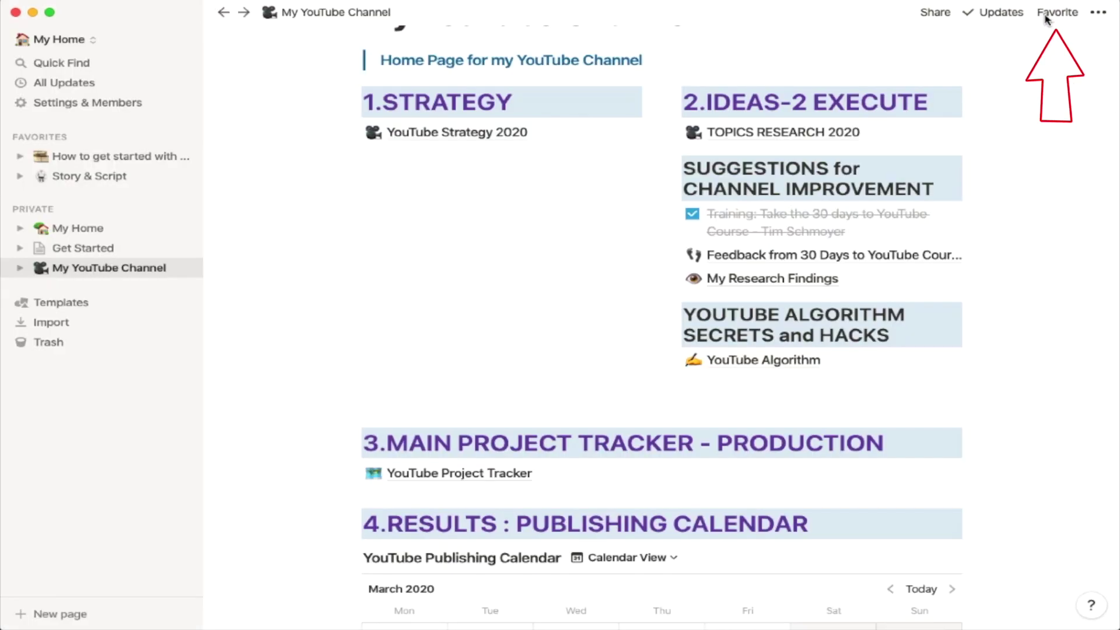
Step: Add My YouTube Channel to favorites and scroll down to the calendar
left_click(1046, 17)
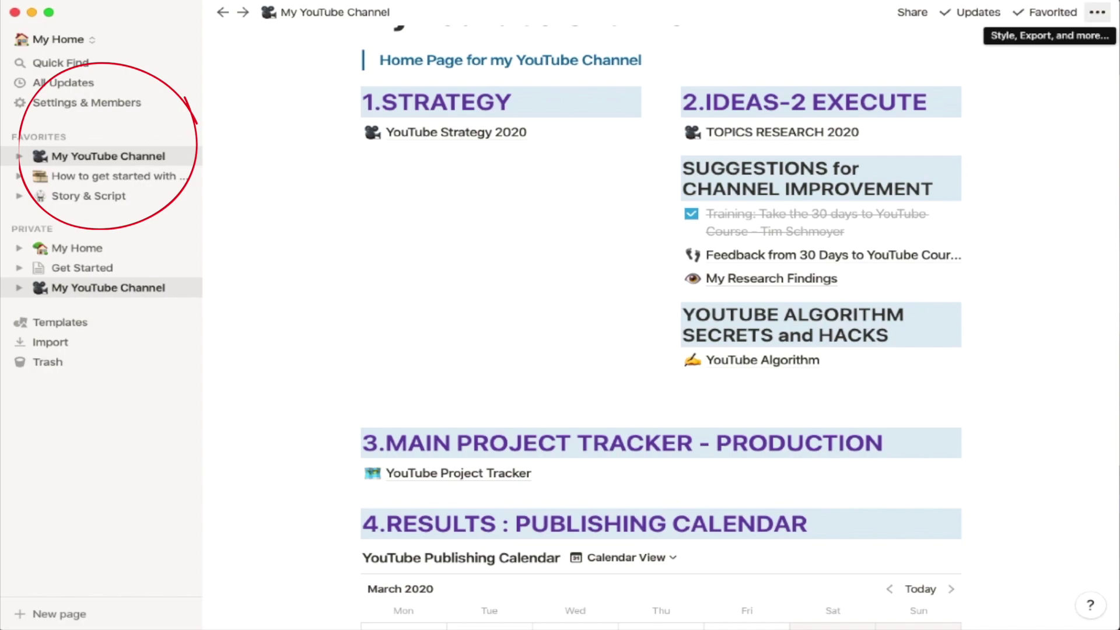
scroll(970, 195, "up", 5)
scroll(972, 196, "down", 4)
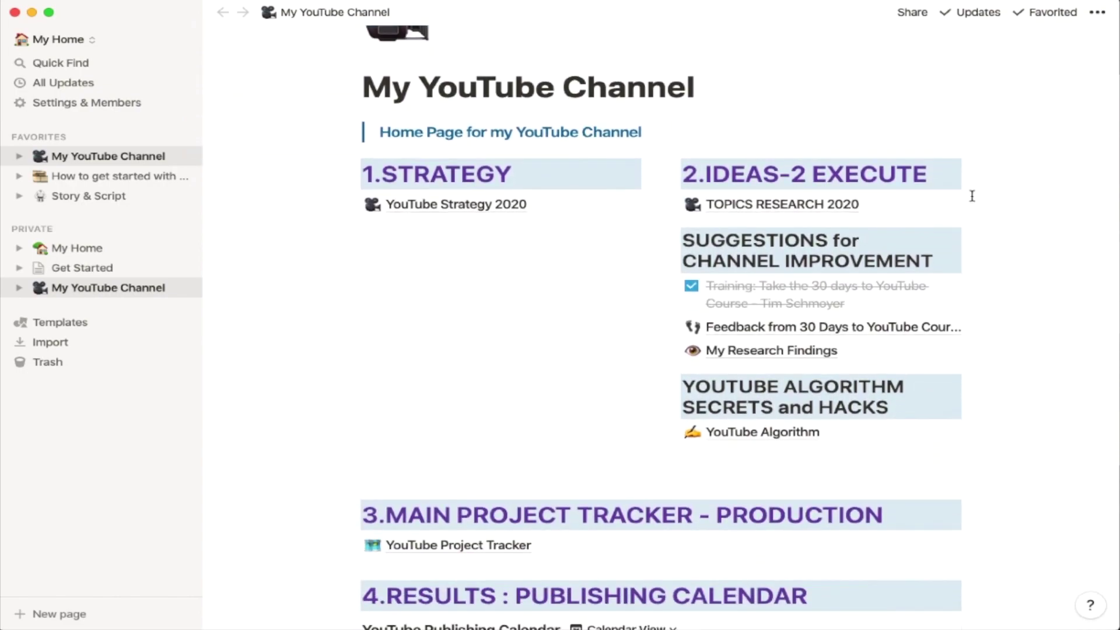
scroll(973, 196, "down", 6)
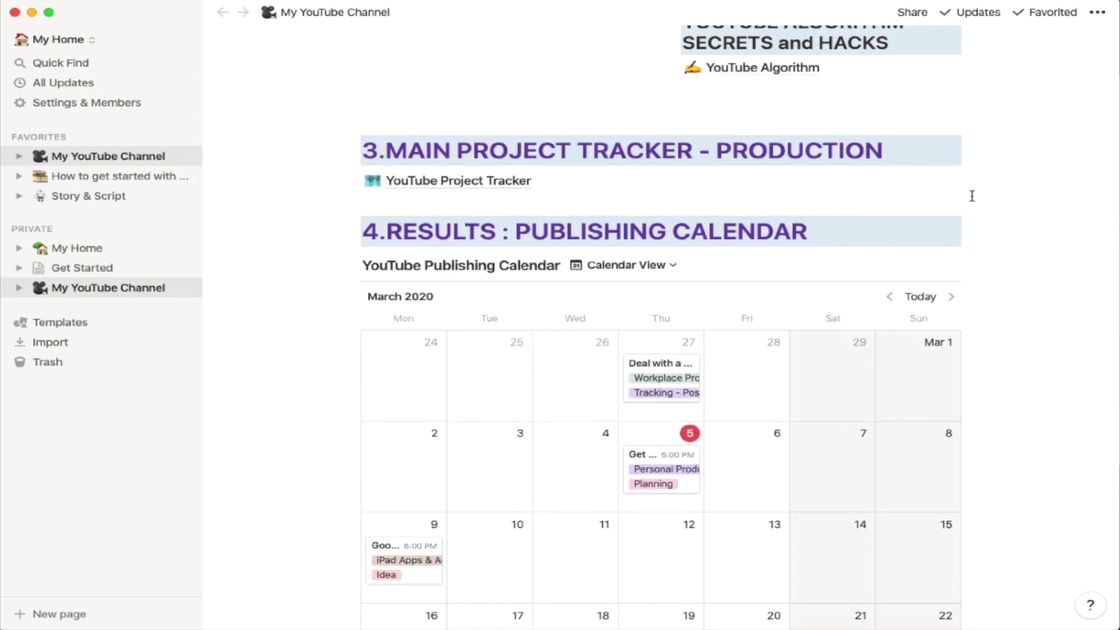
scroll(972, 196, "down", 7)
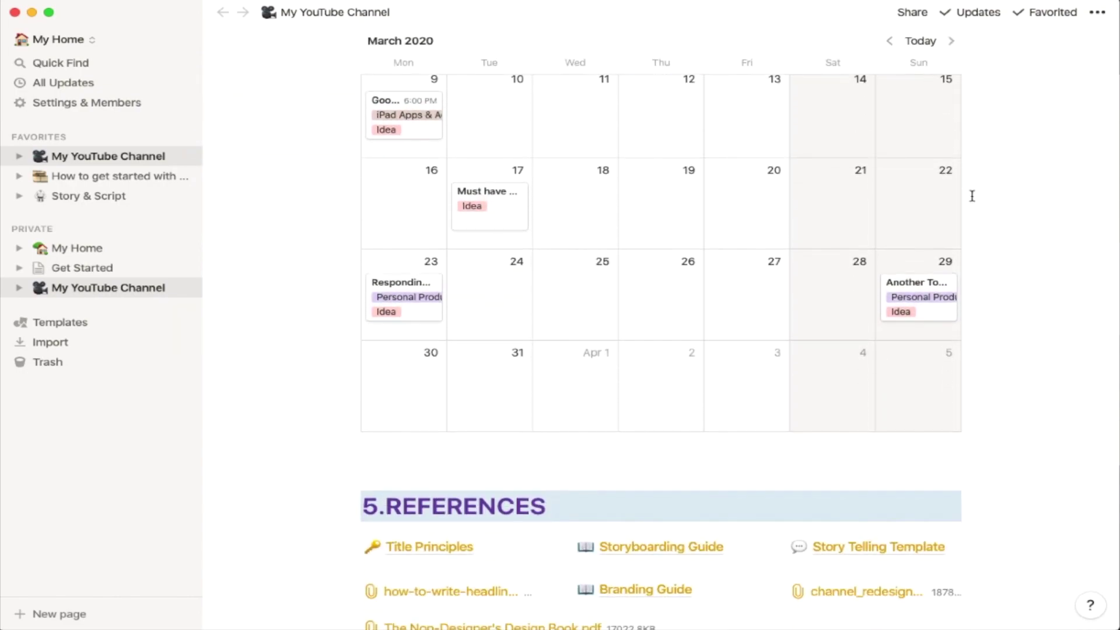
scroll(972, 197, "down", 4)
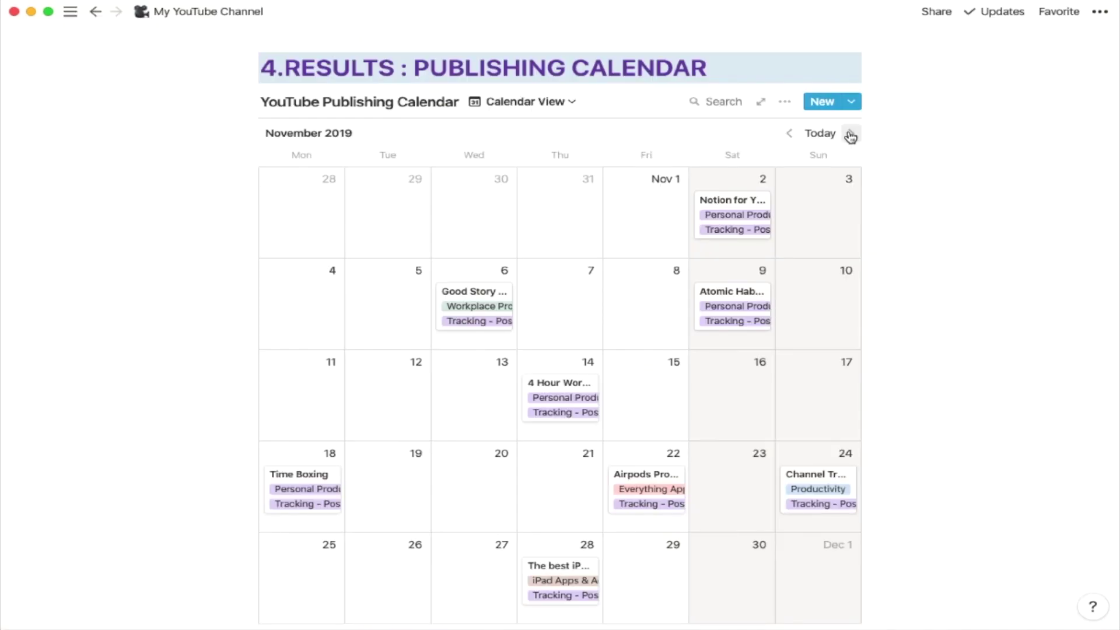
Step: Step the publishing calendar forward from November 2019 to March 2020
left_click(851, 135)
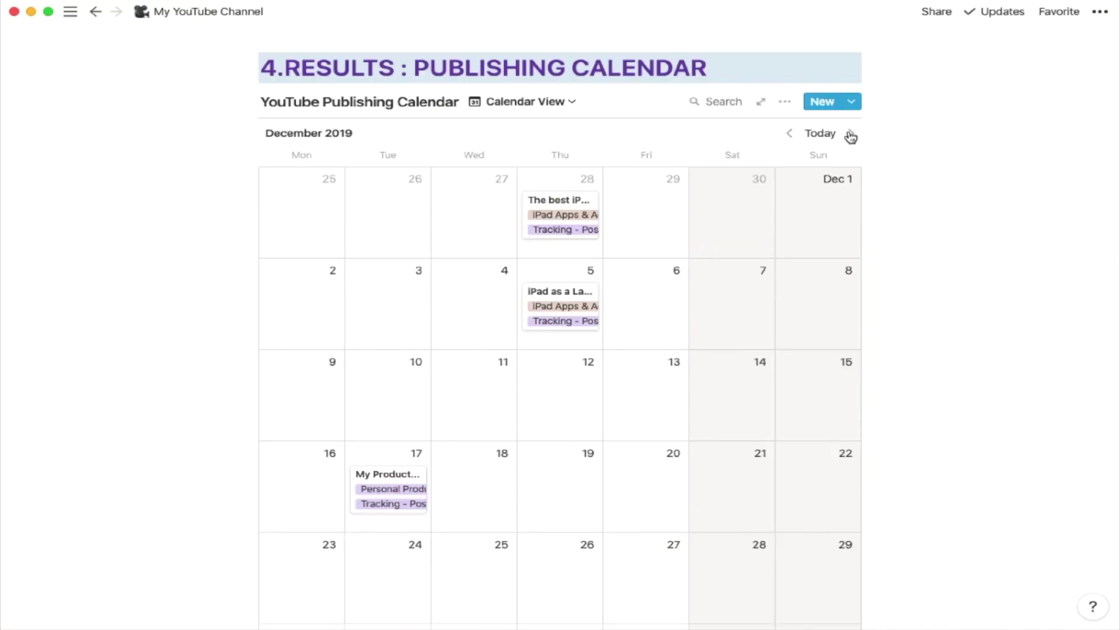
scroll(855, 146, "down", 2)
left_click(855, 67)
left_click(855, 67)
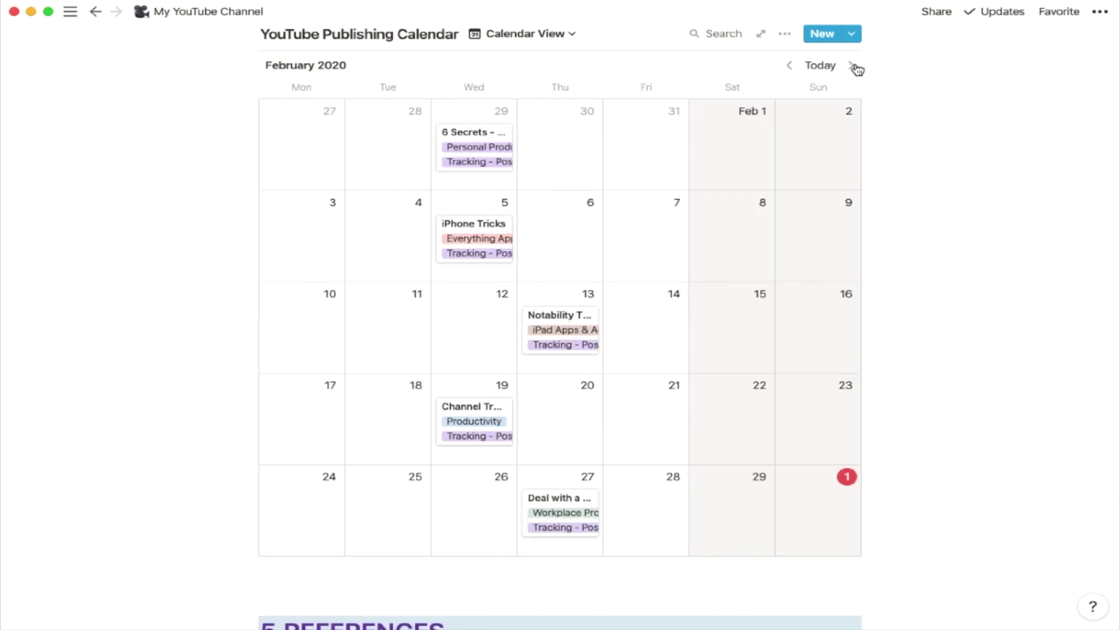
left_click(855, 67)
Step: Switch the calendar to its Publishing List table view and scroll across it
left_click(571, 34)
left_click(543, 82)
scroll(558, 245, "up", 1)
scroll(555, 246, "down", 1)
scroll(555, 246, "right", 10)
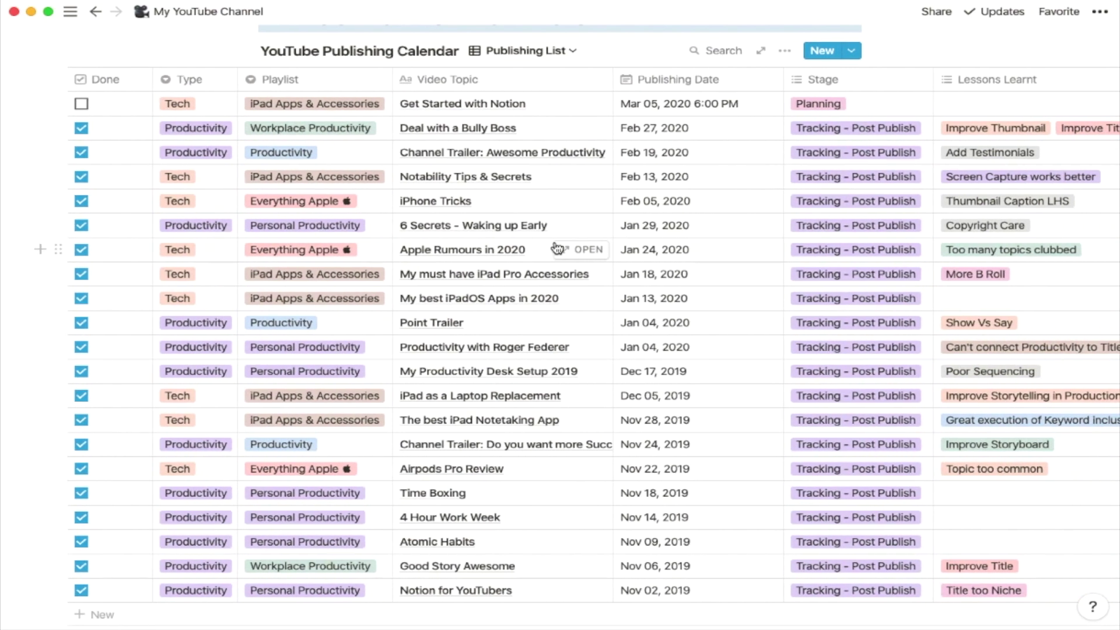
scroll(556, 246, "left", 10)
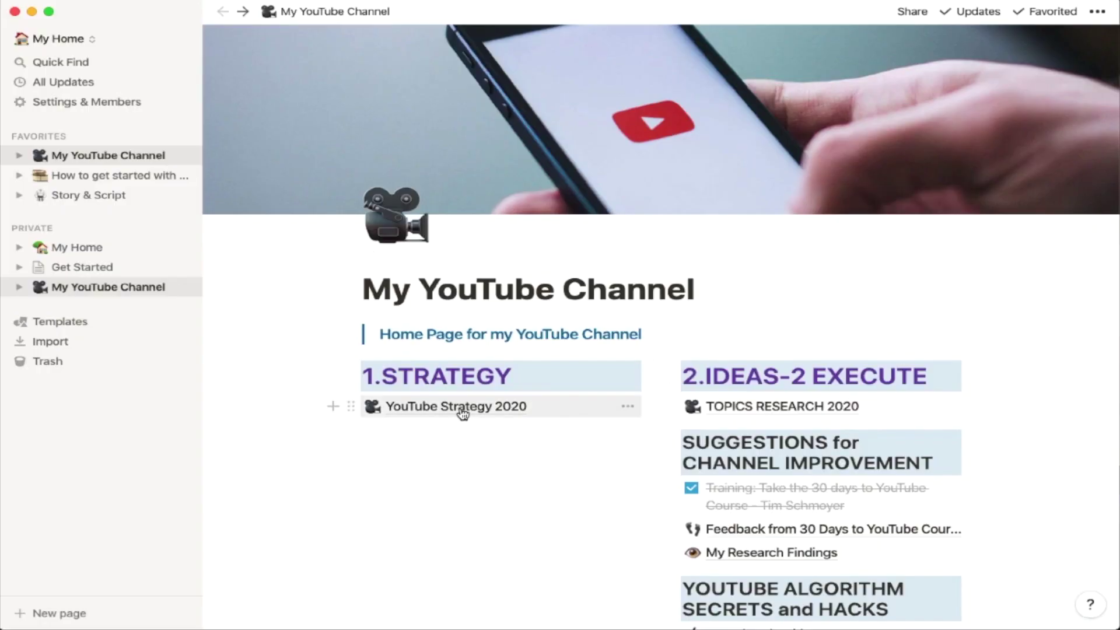
left_click(463, 411)
scroll(461, 408, "down", 5)
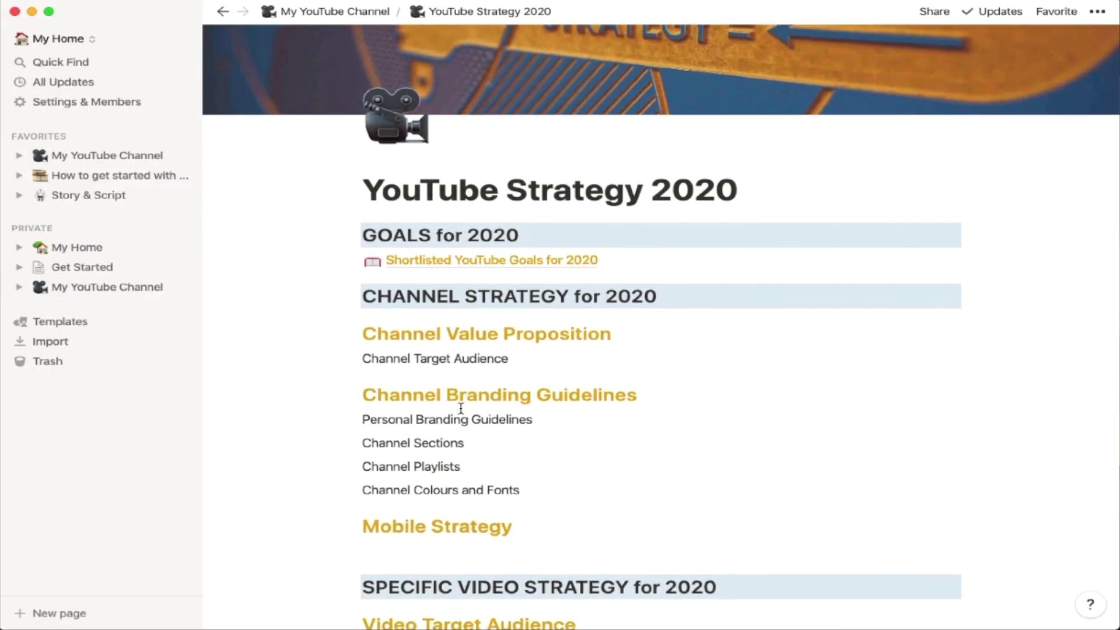
scroll(461, 408, "down", 5)
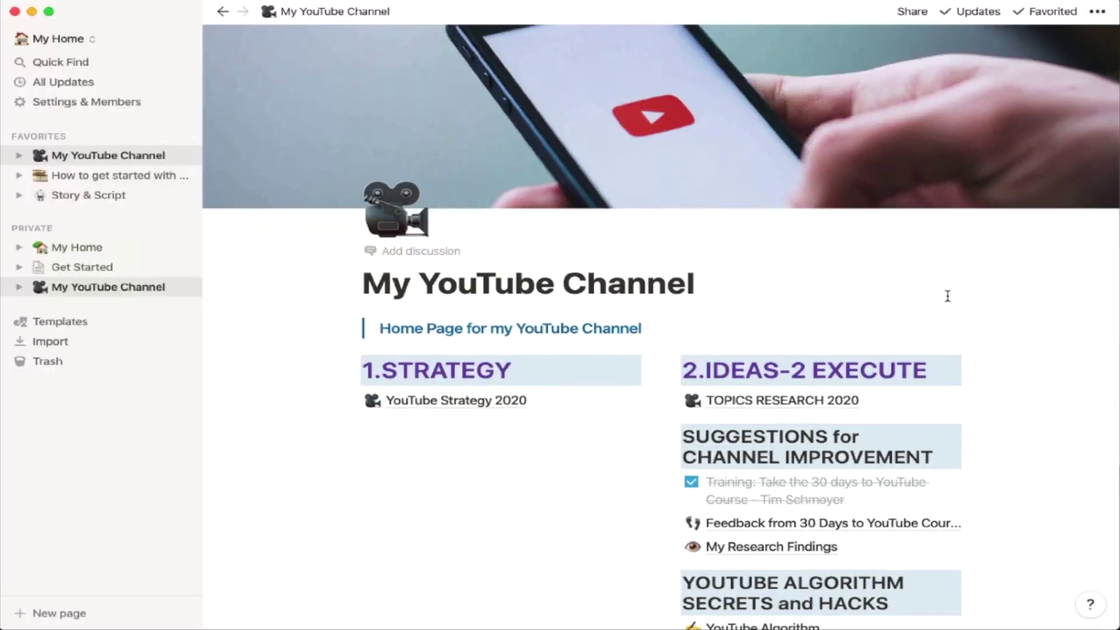
scroll(489, 455, "down", 5)
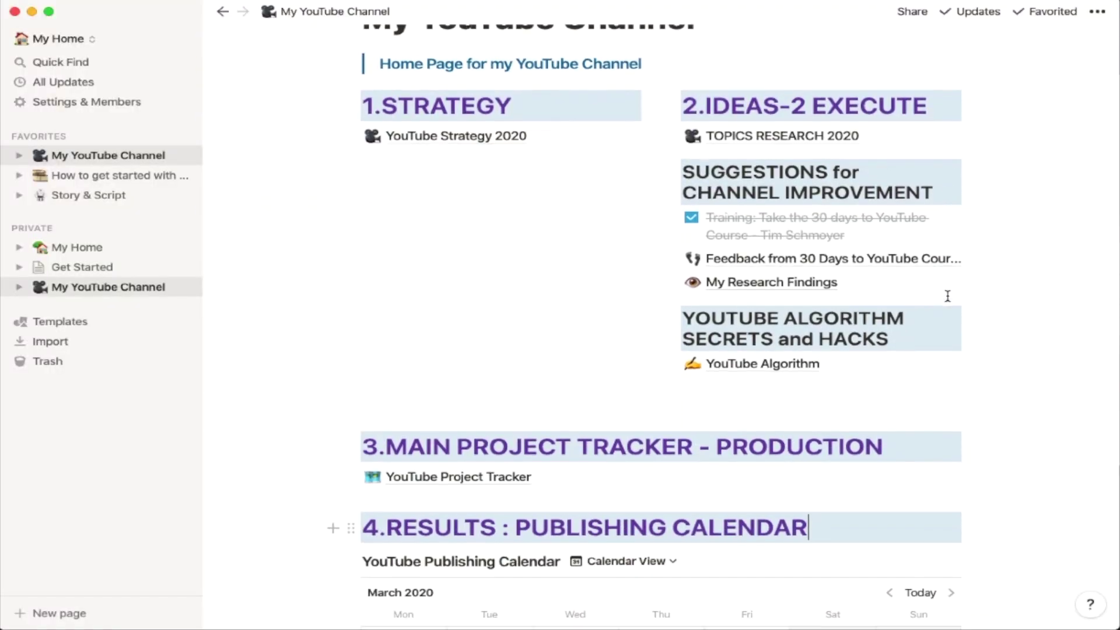
Step: Open row 21, 'How to get started with Notion | A Beginners Guide', as a full page
left_click(489, 456)
scroll(488, 453, "down", 15)
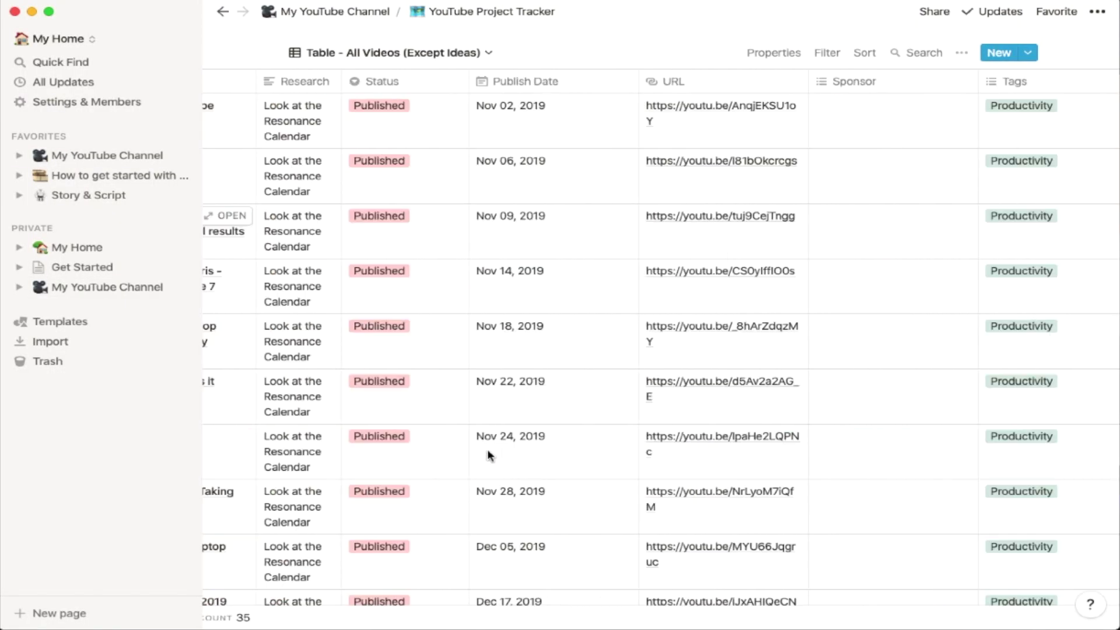
left_click(587, 522)
left_click(230, 74)
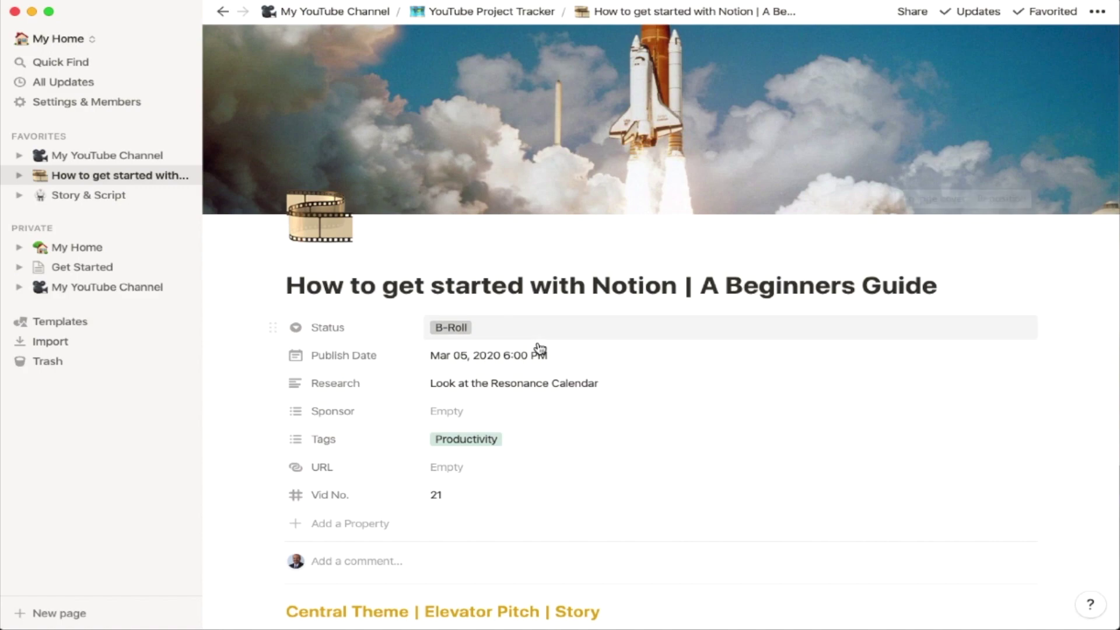
Step: Scroll the project page past its 19/4/15 task board to the Guides and Resources bookmarks
scroll(535, 350, "down", 8)
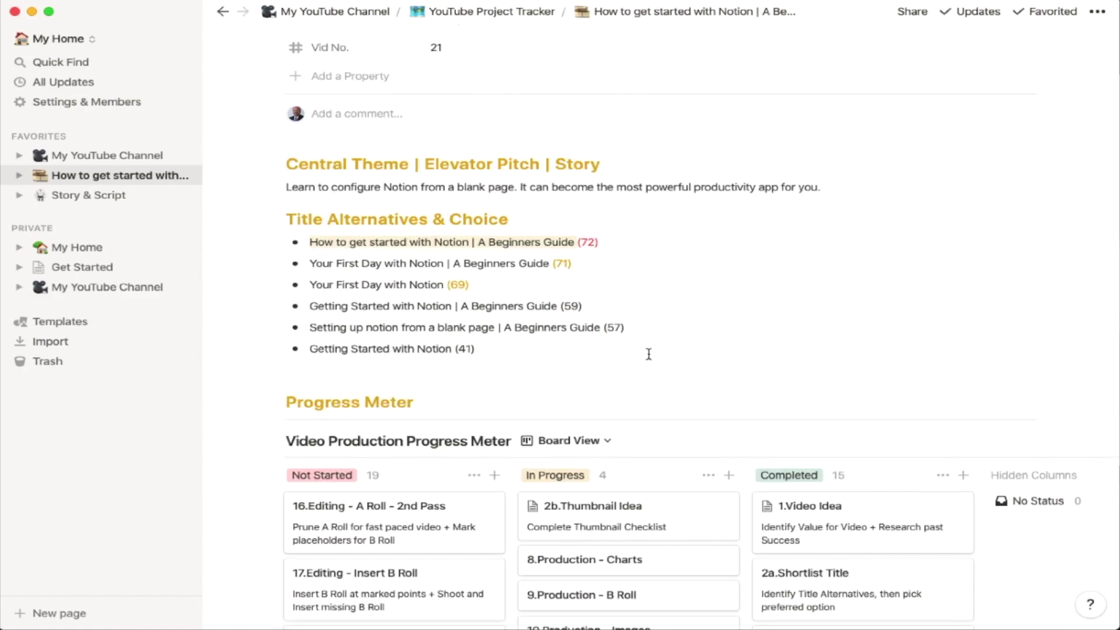
scroll(649, 355, "down", 3)
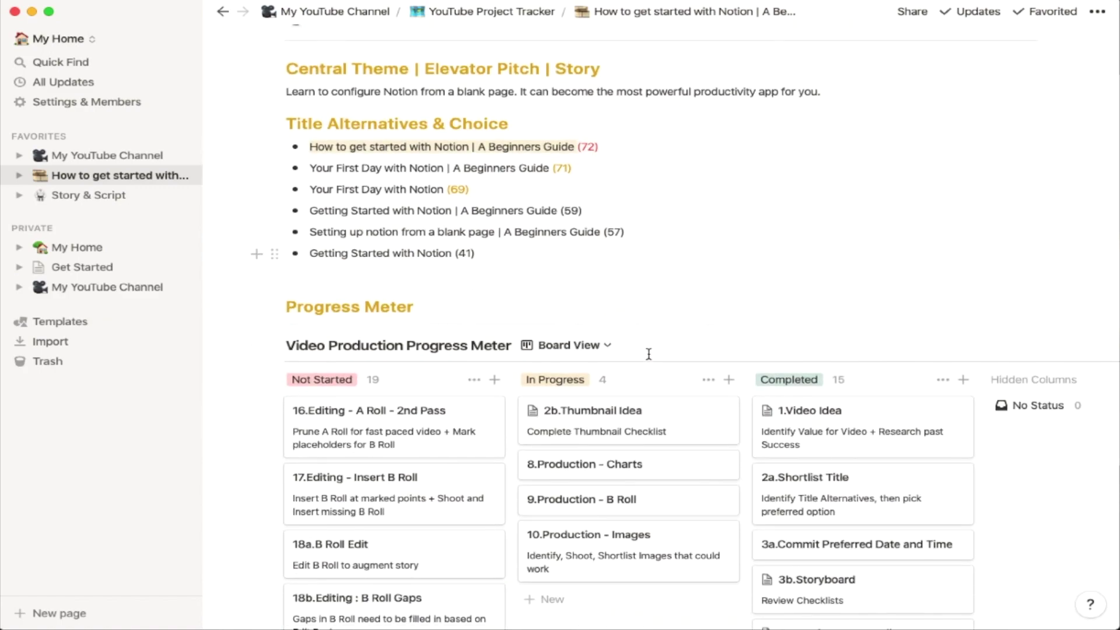
scroll(649, 354, "down", 1)
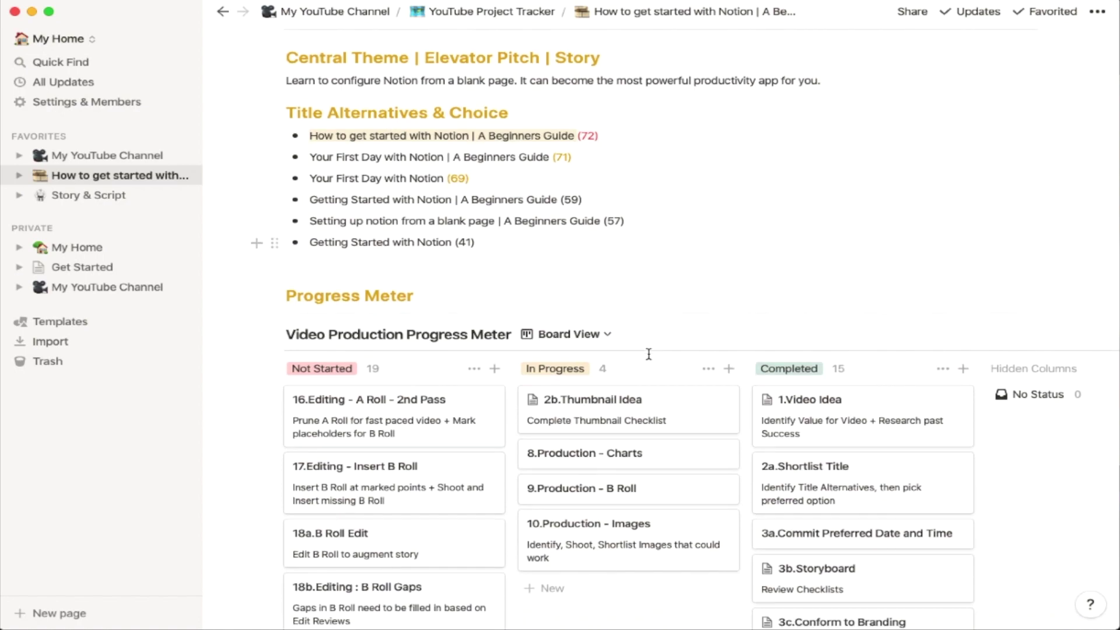
scroll(649, 355, "down", 4)
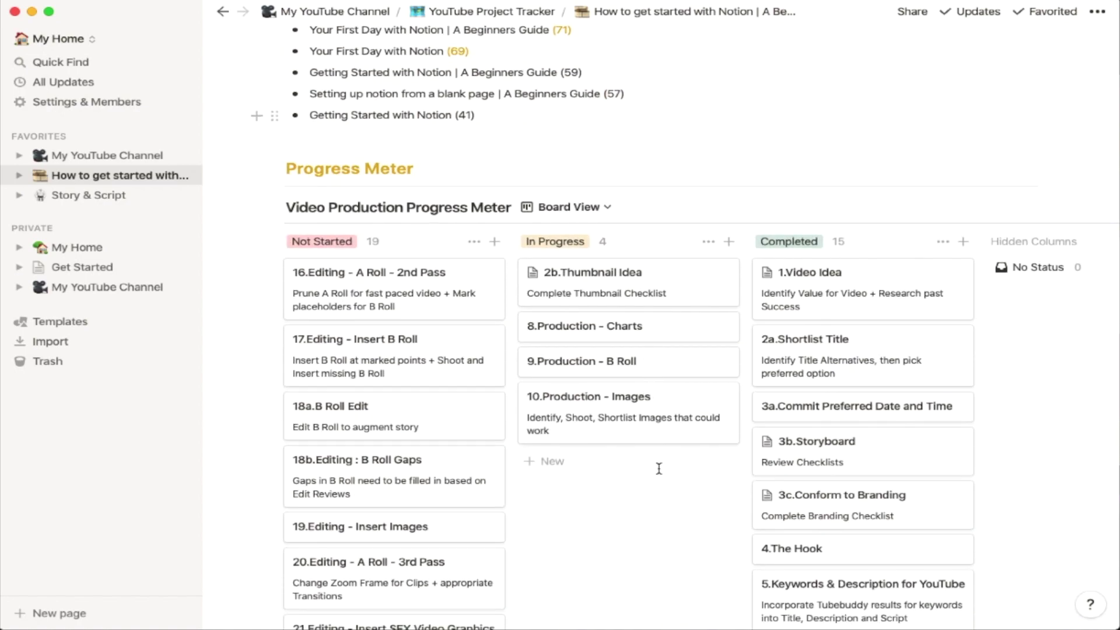
scroll(659, 469, "down", 3)
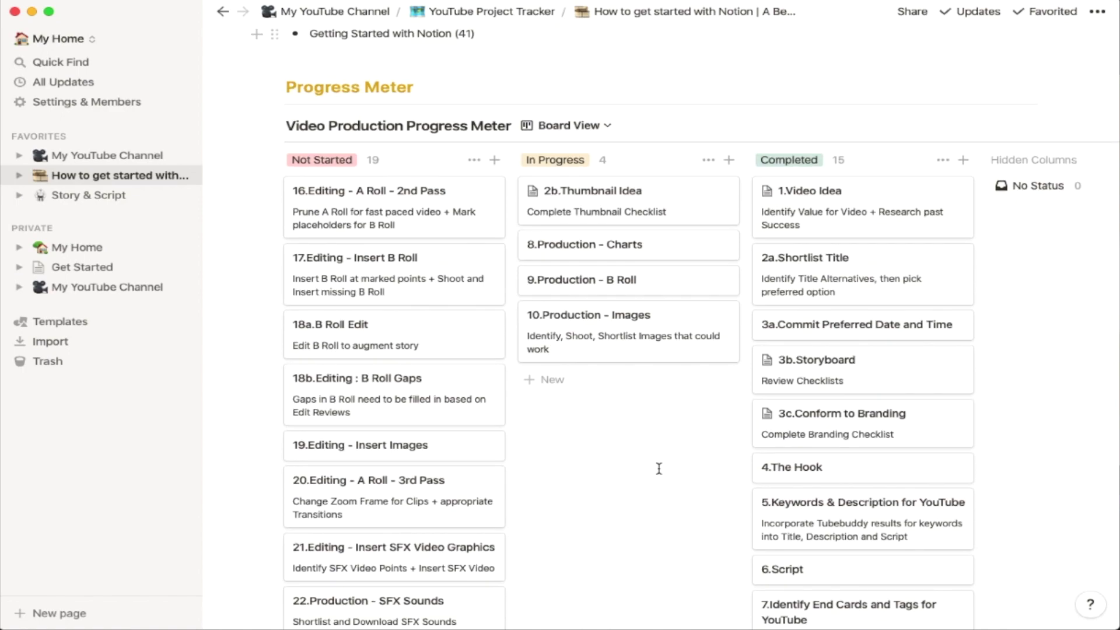
scroll(658, 469, "down", 5)
scroll(659, 470, "down", 5)
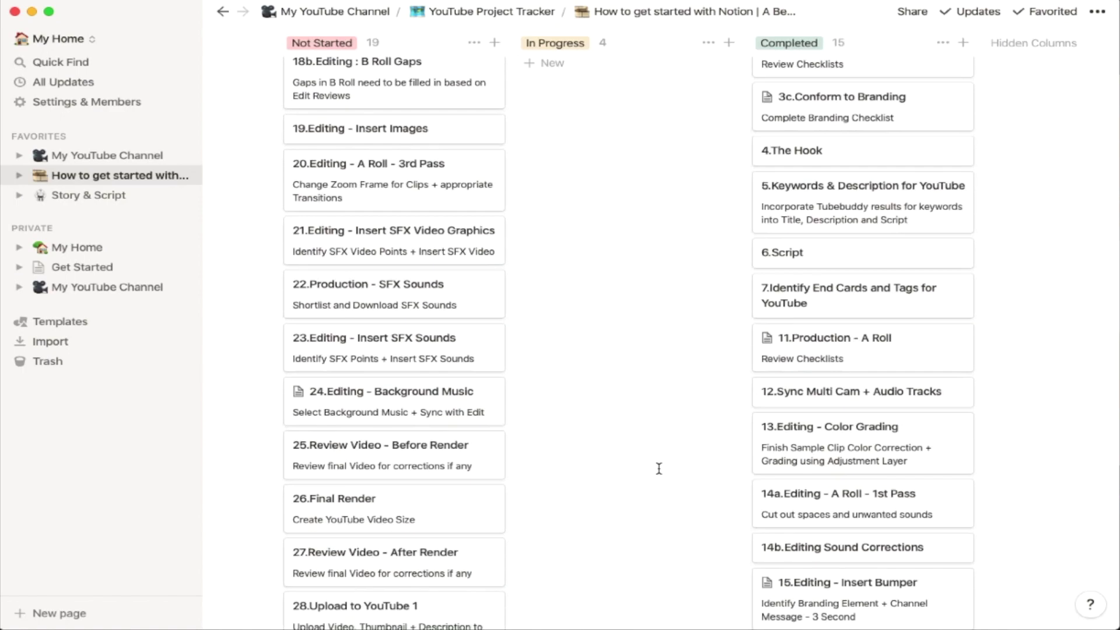
scroll(659, 469, "down", 8)
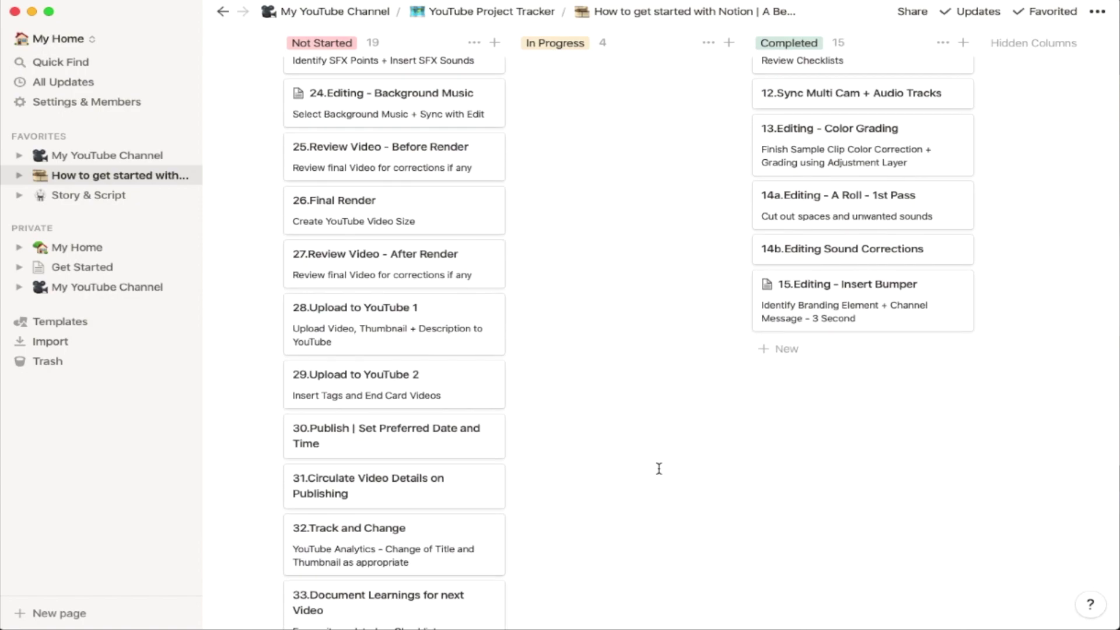
scroll(659, 469, "down", 5)
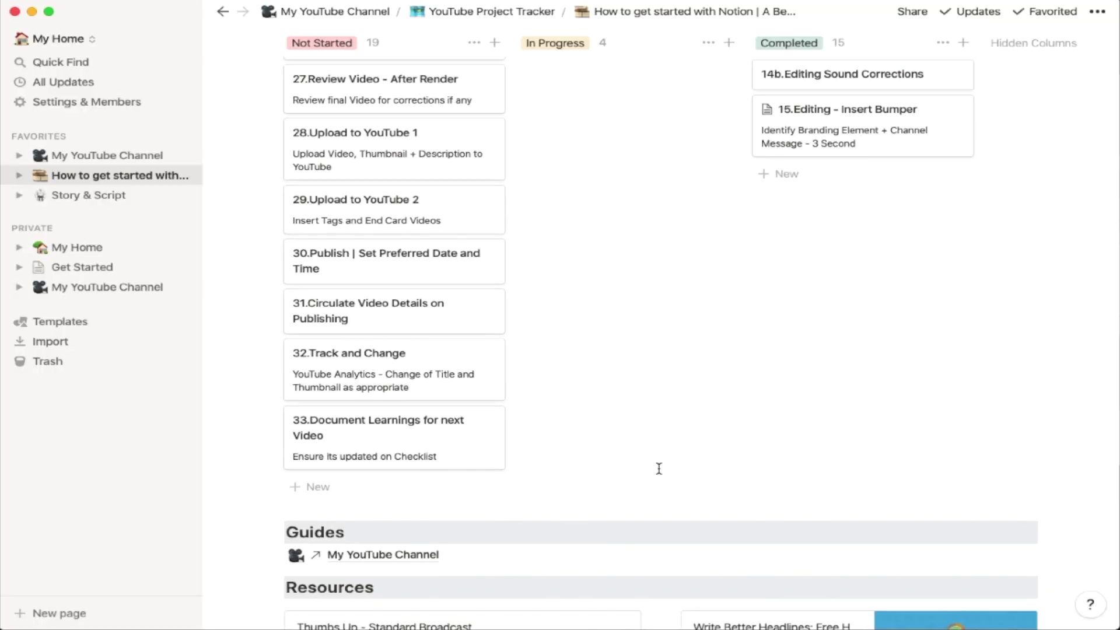
scroll(658, 467, "down", 5)
scroll(658, 468, "down", 5)
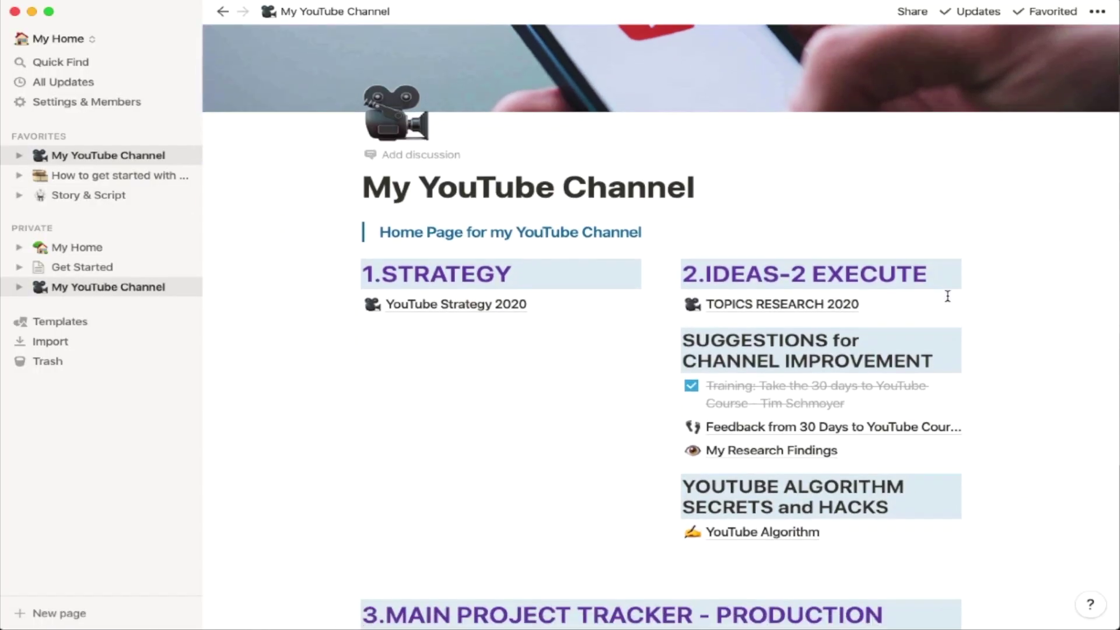
Step: Open the 3b.Storyboard card on the Progress Meter board and read its checklist questions
scroll(947, 297, "down", 2)
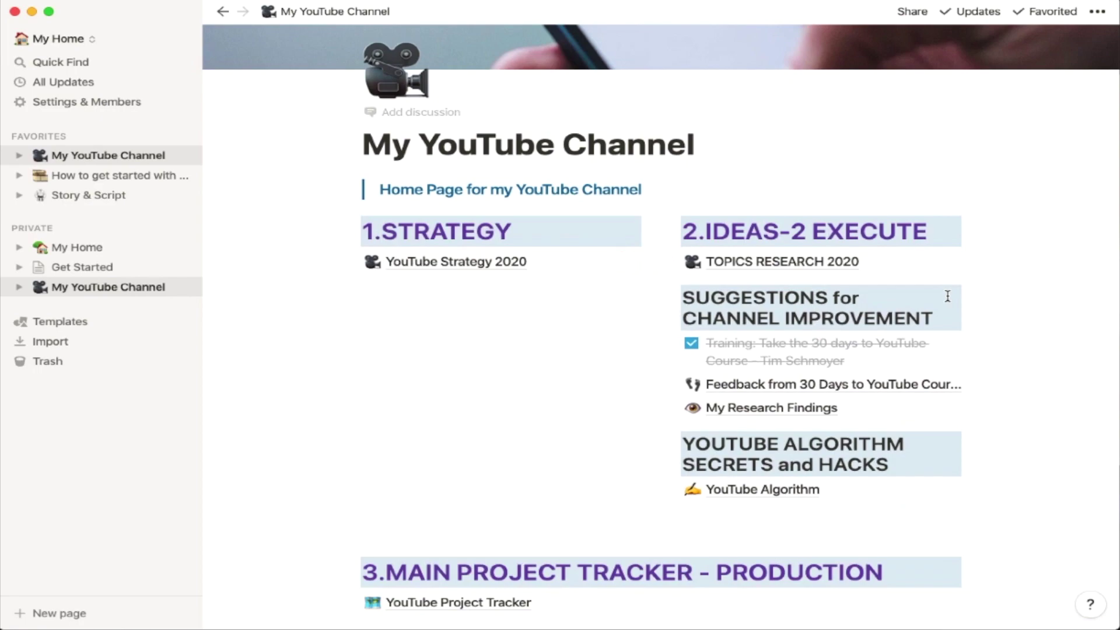
scroll(948, 297, "down", 4)
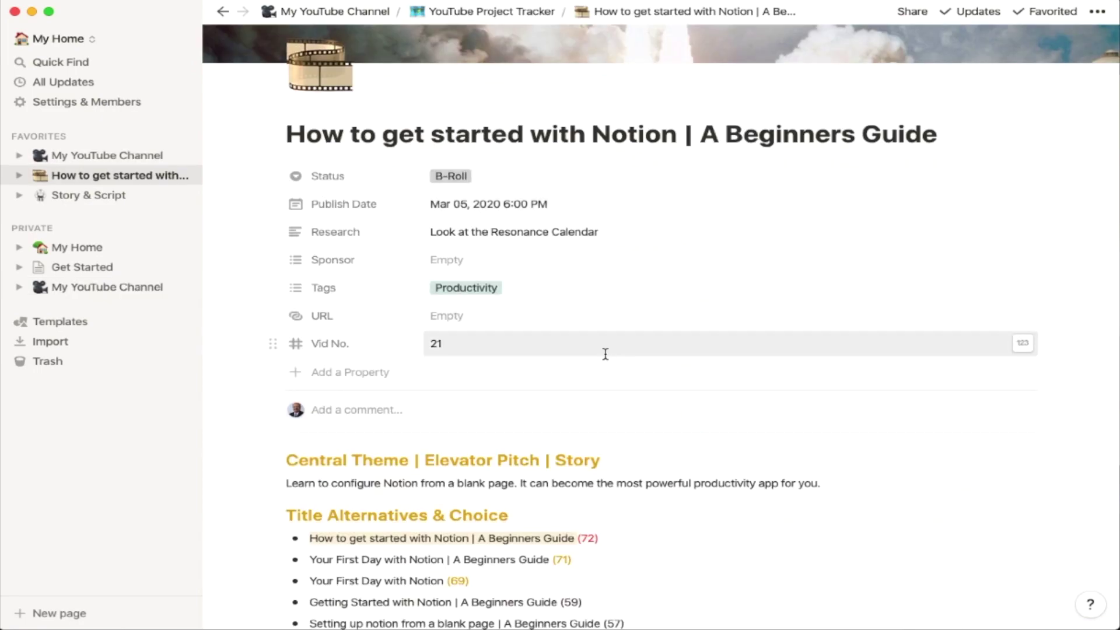
scroll(604, 353, "down", 5)
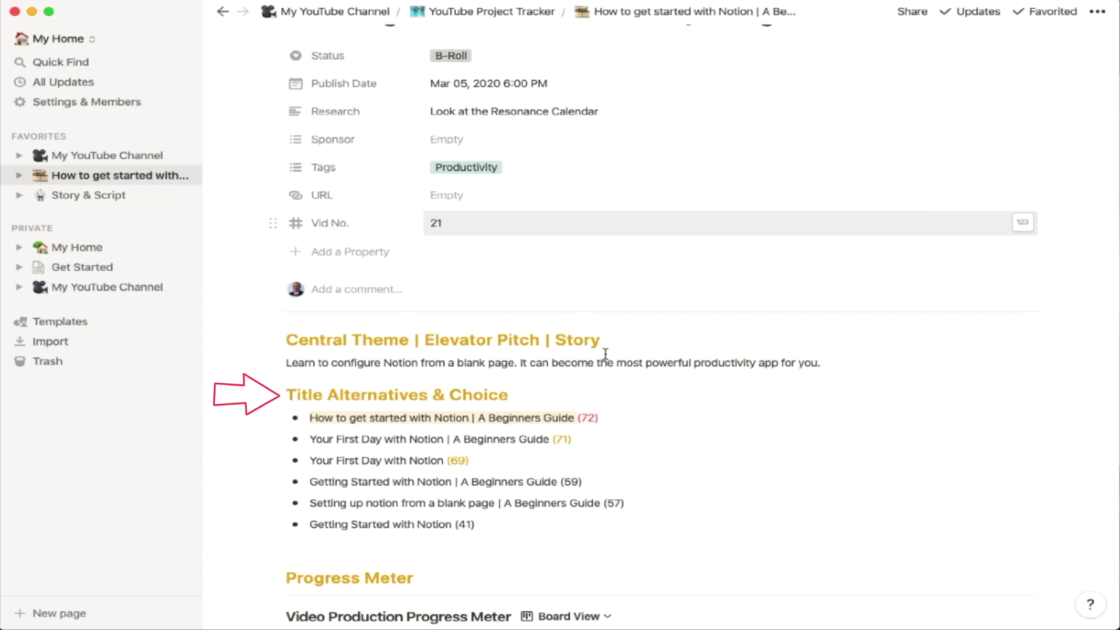
scroll(605, 353, "down", 3)
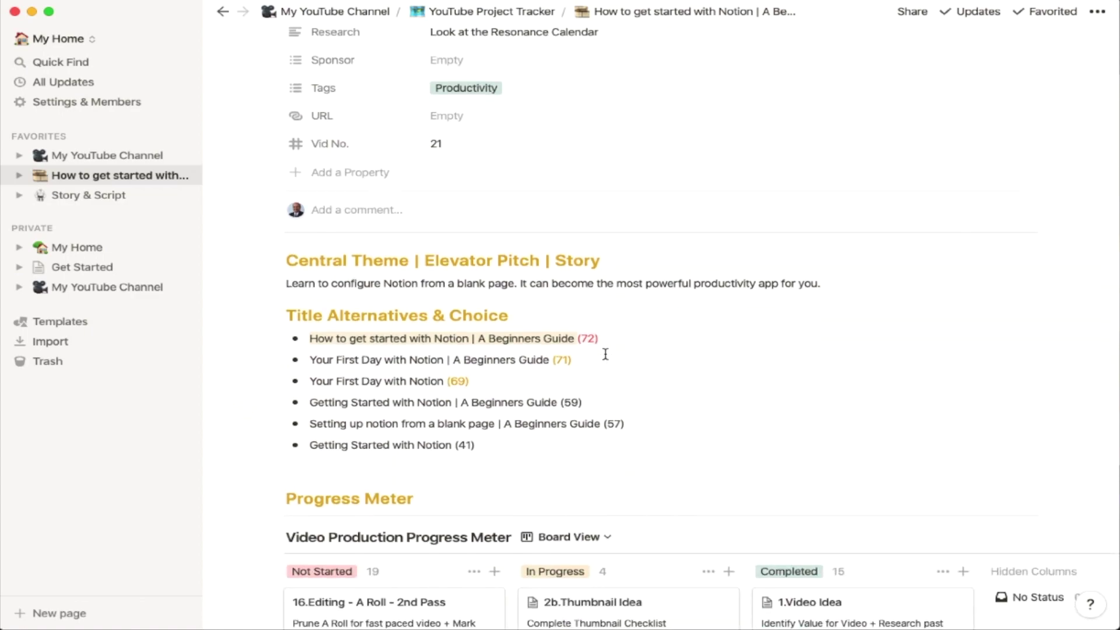
scroll(605, 354, "down", 12)
left_click(817, 456)
scroll(638, 400, "down", 15)
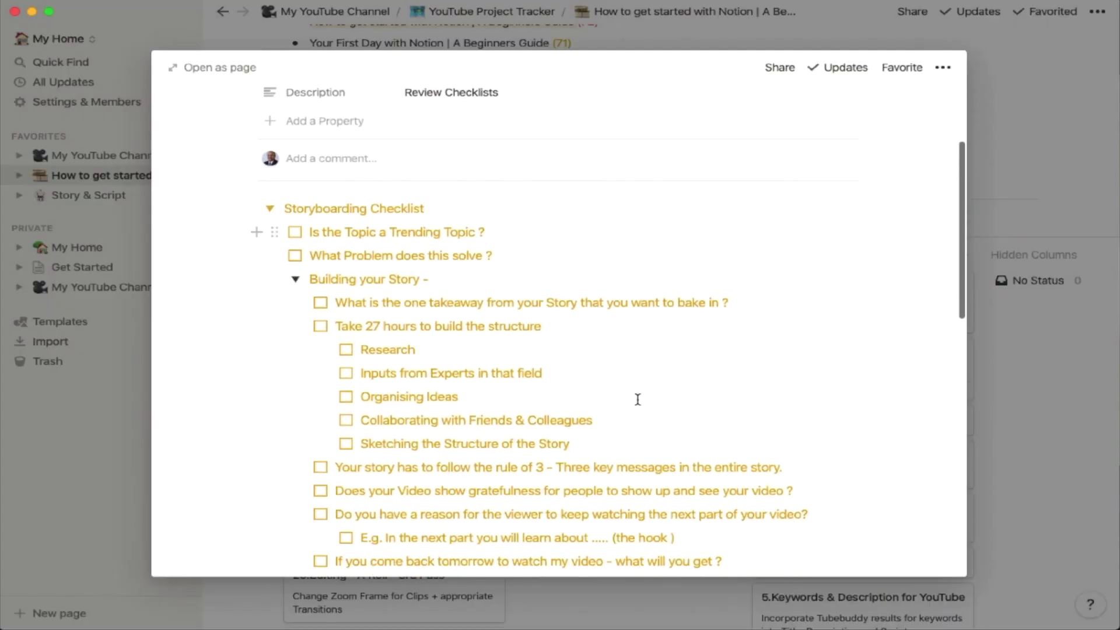
scroll(638, 399, "down", 15)
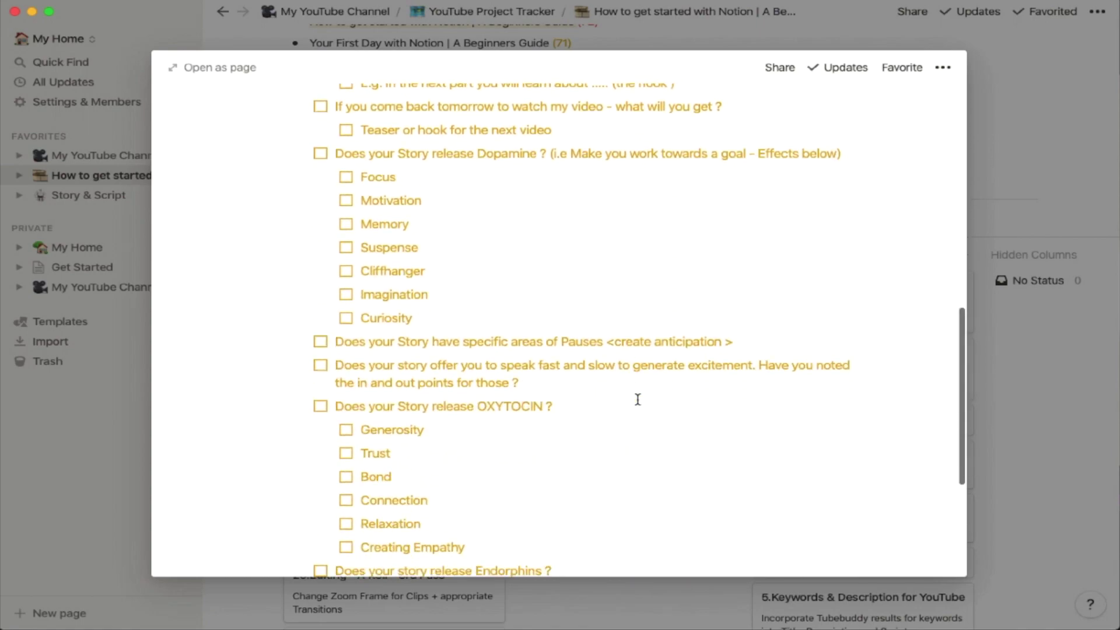